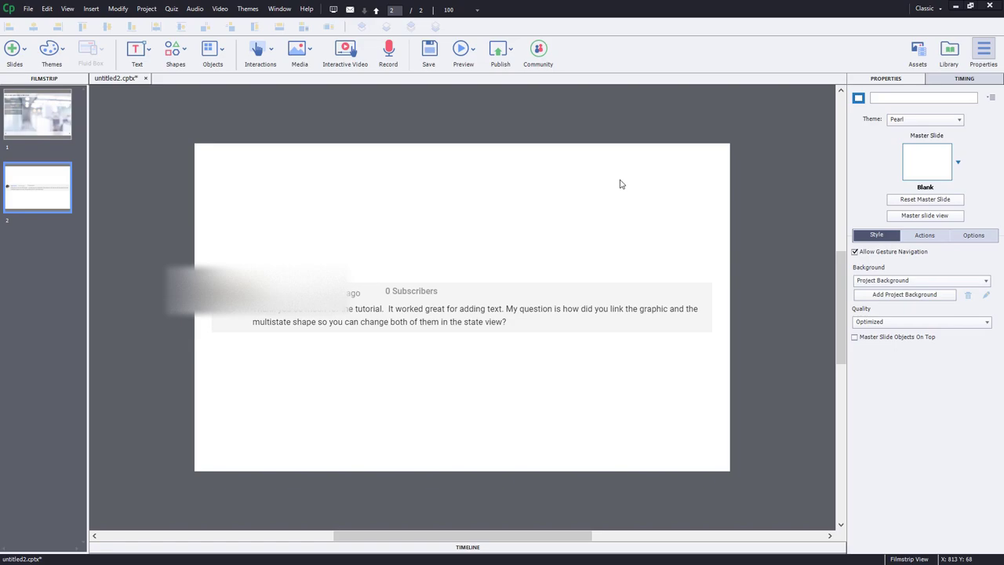
On slide 1, inspect the option buttons' click actions: Option 3 runs Option03, Option 1 runs Option01.
{"action": "left_click", "coordinate": [38, 116]}
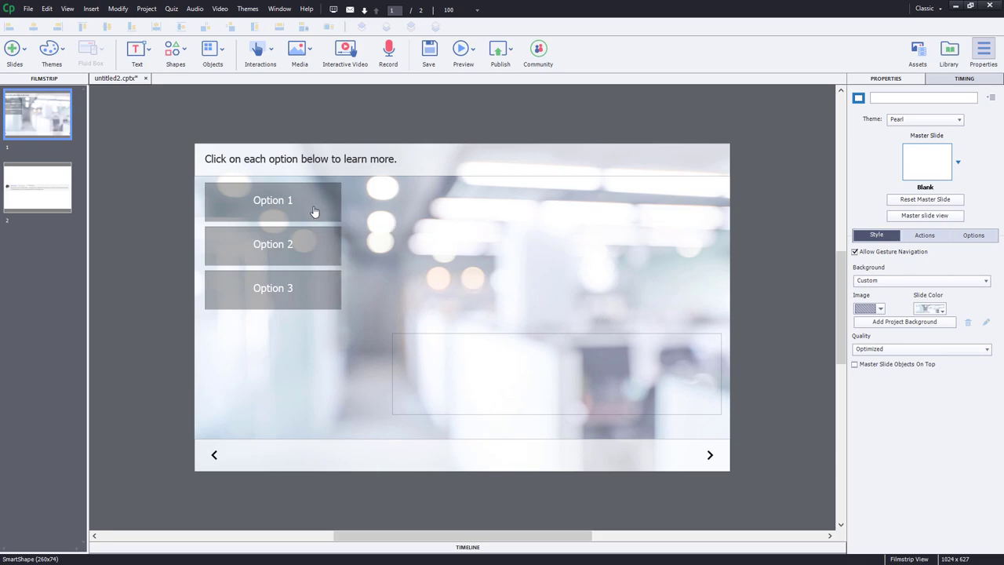
{"action": "left_click", "coordinate": [313, 207]}
{"action": "left_click", "coordinate": [304, 258]}
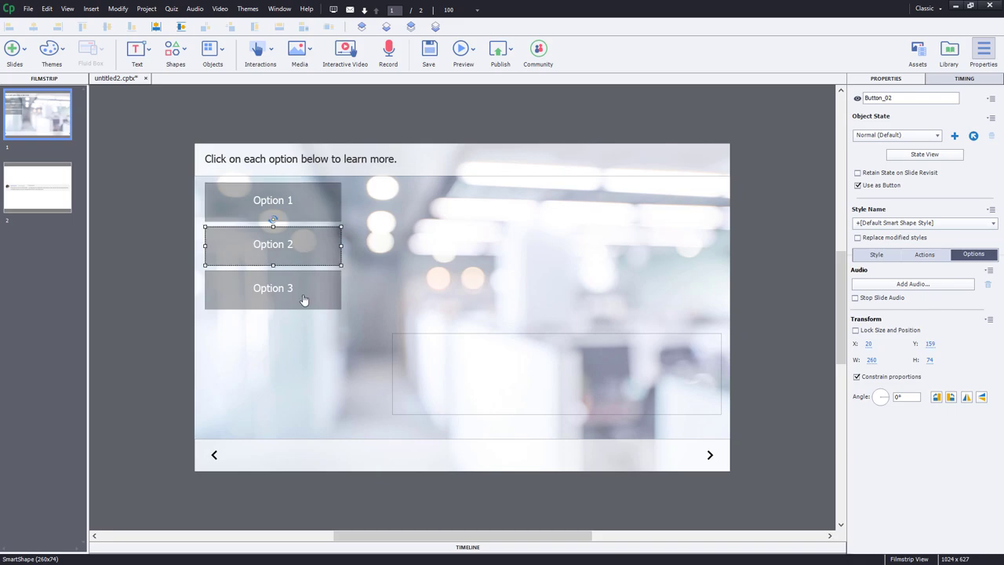
{"action": "left_click", "coordinate": [304, 300]}
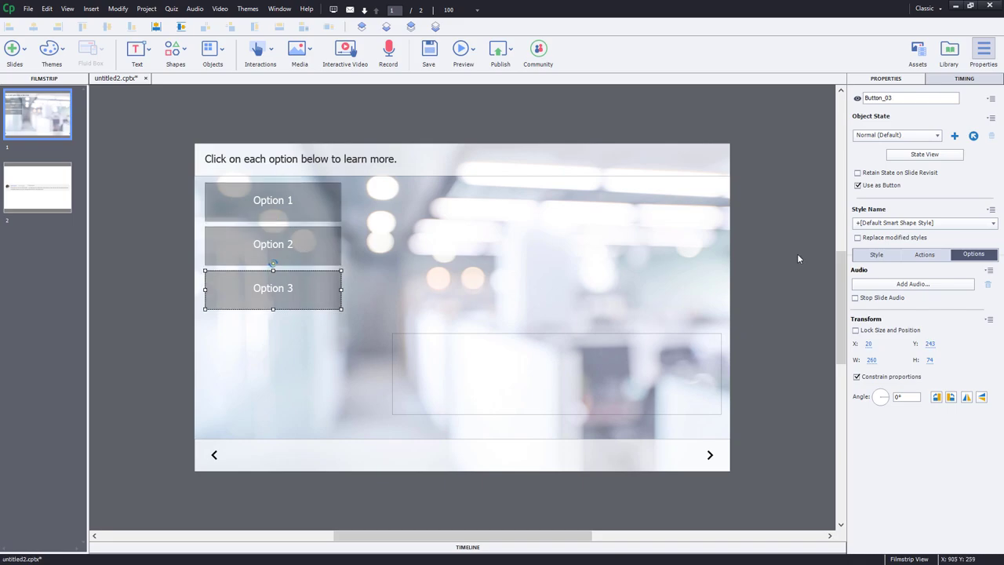
{"action": "left_click", "coordinate": [919, 257]}
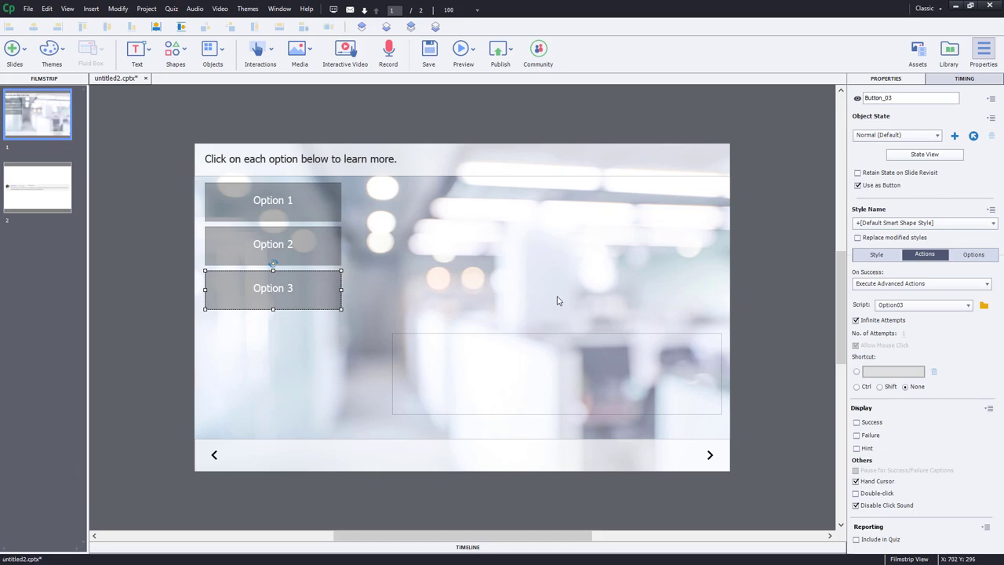
{"action": "left_click", "coordinate": [270, 206]}
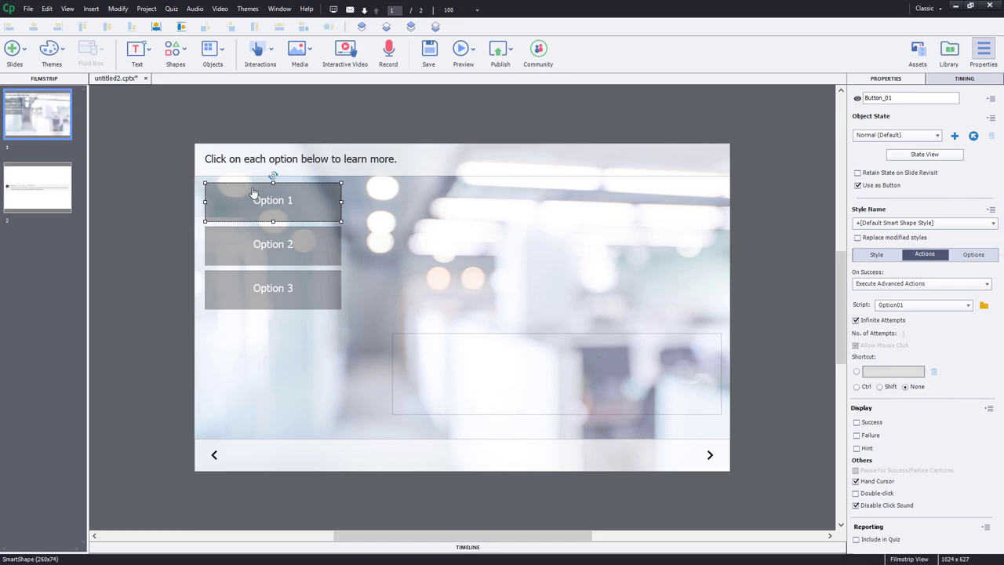
Review Option 1's Rollover, Down and green states, ending on Rollover for editing.
{"action": "left_click", "coordinate": [924, 154]}
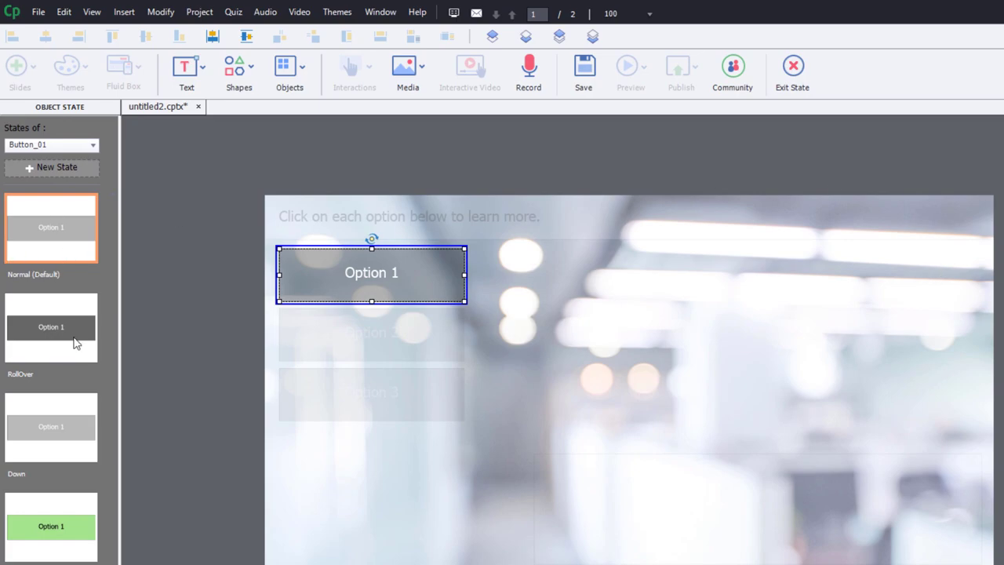
{"action": "left_click", "coordinate": [73, 347]}
{"action": "left_click", "coordinate": [61, 453]}
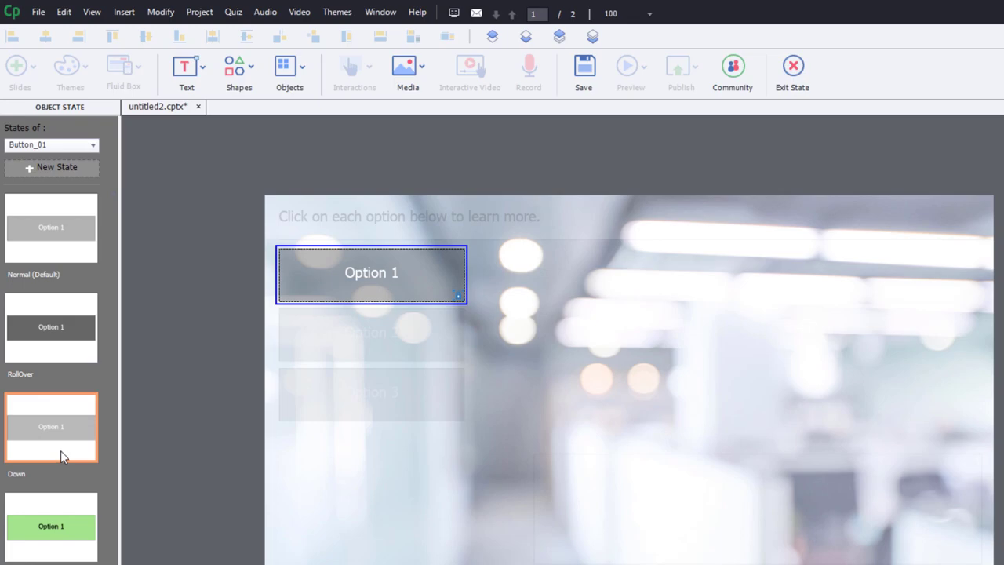
{"action": "left_click", "coordinate": [77, 530]}
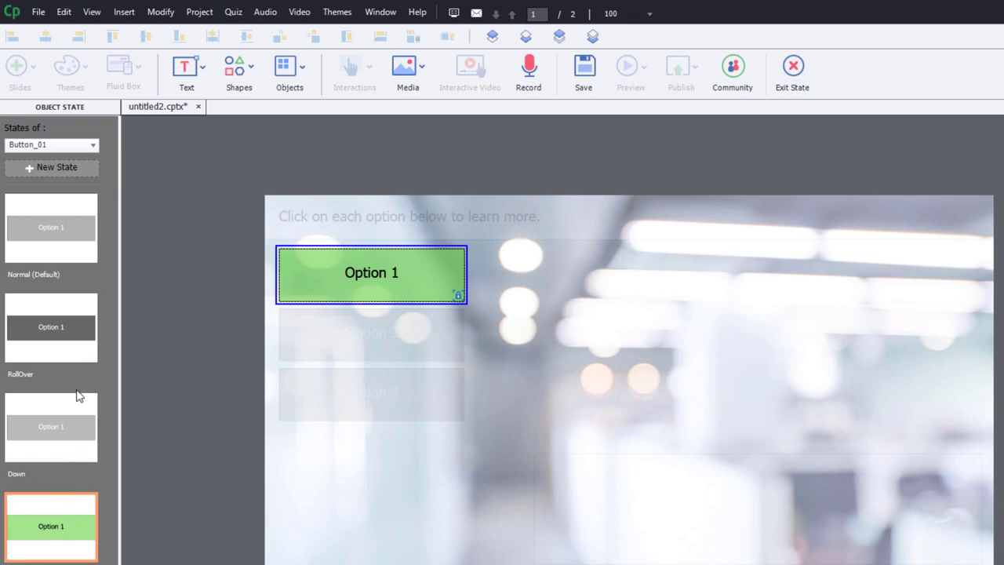
{"action": "left_click", "coordinate": [61, 326]}
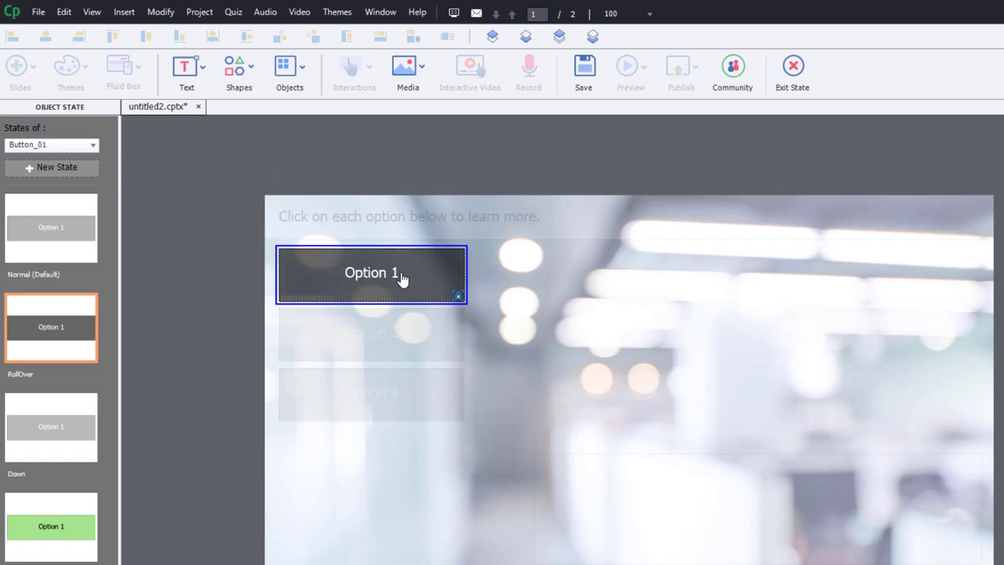
Draw a Chevron Left shape just right of Option 1 in its RollOver state and deepen its point.
{"action": "left_click", "coordinate": [239, 72]}
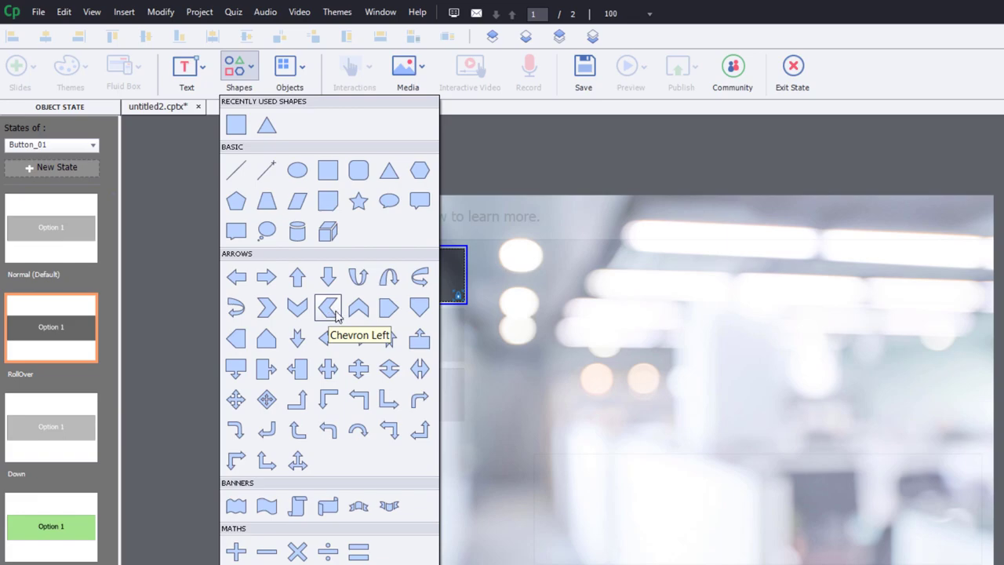
{"action": "left_click", "coordinate": [328, 312]}
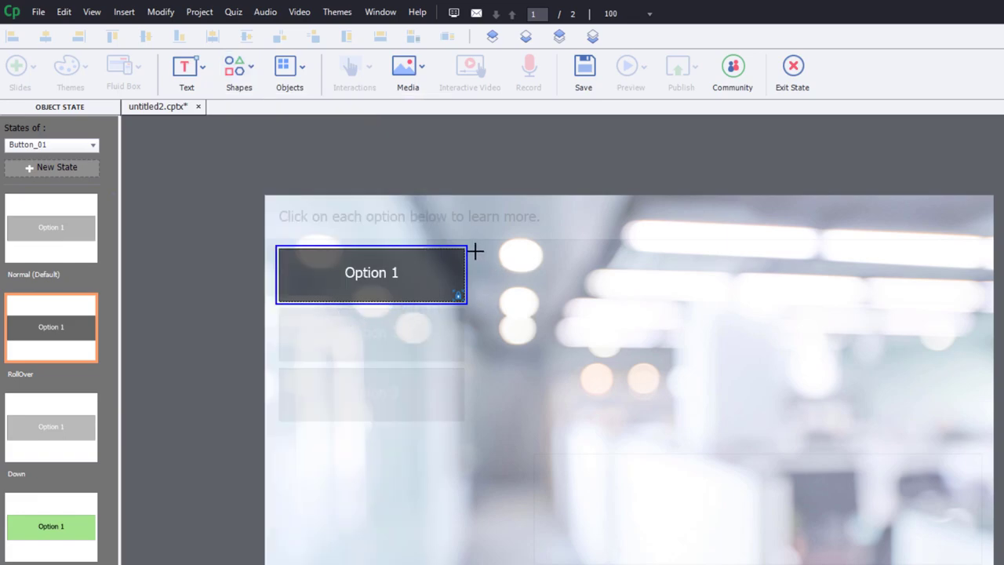
{"action": "left_click_drag", "start_coordinate": [475, 251], "coordinate": [527, 301]}
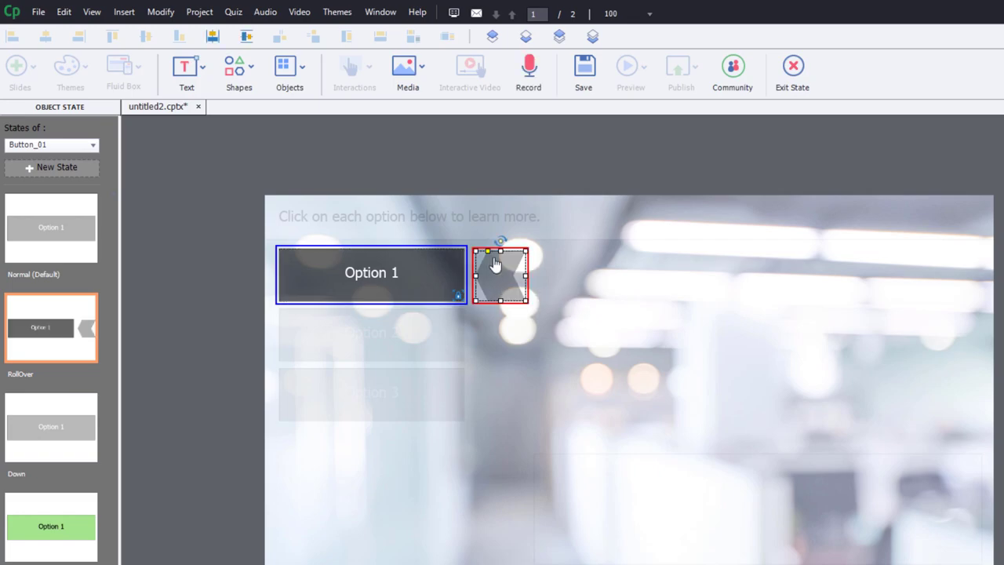
{"action": "left_click_drag", "start_coordinate": [487, 251], "coordinate": [502, 252]}
{"action": "left_click", "coordinate": [462, 384]}
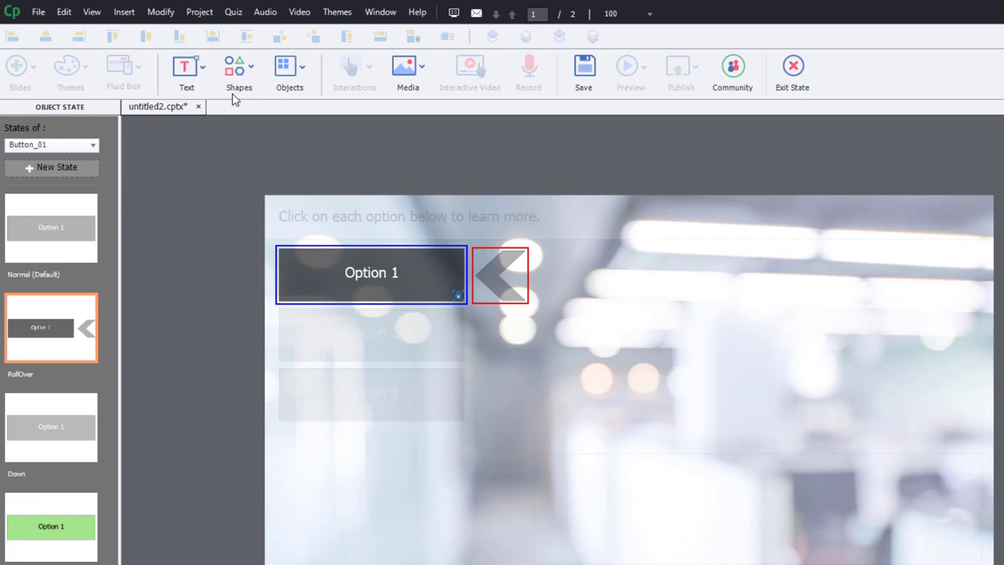
Copy the chevron beside Option 1 to the clipboard.
{"action": "left_click", "coordinate": [414, 78]}
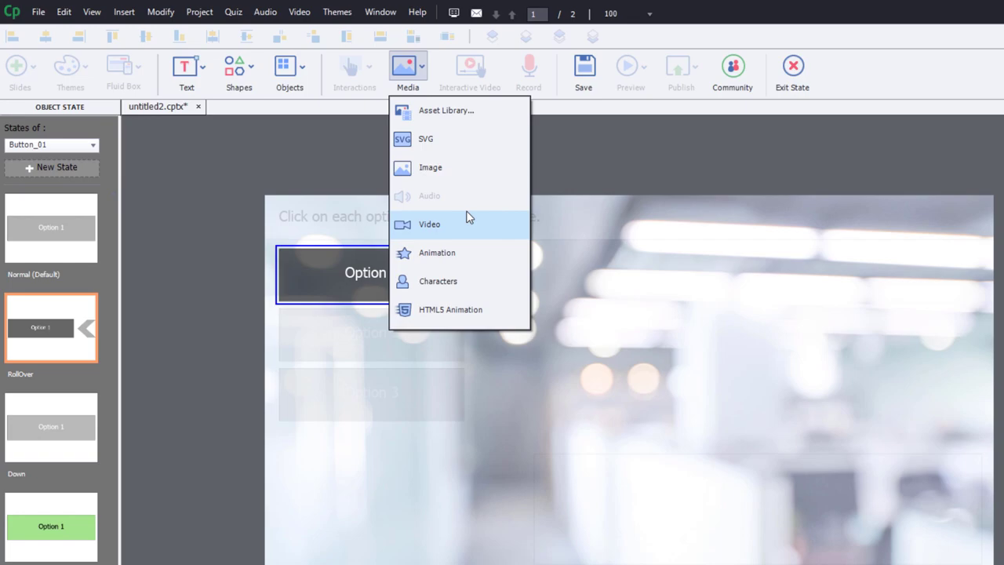
{"action": "left_click", "coordinate": [219, 189]}
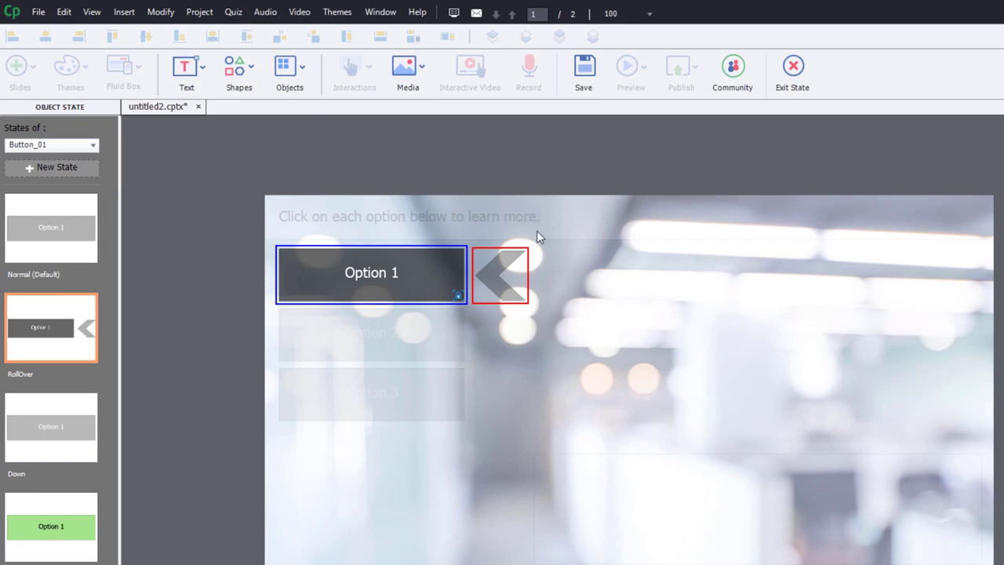
{"action": "left_click", "coordinate": [510, 287]}
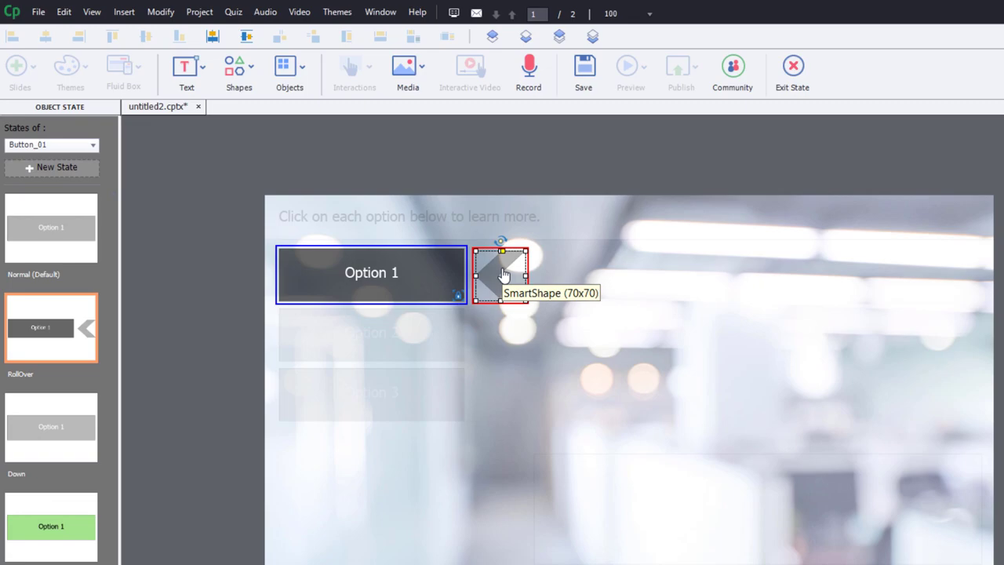
{"action": "key", "text": "ctrl+c"}
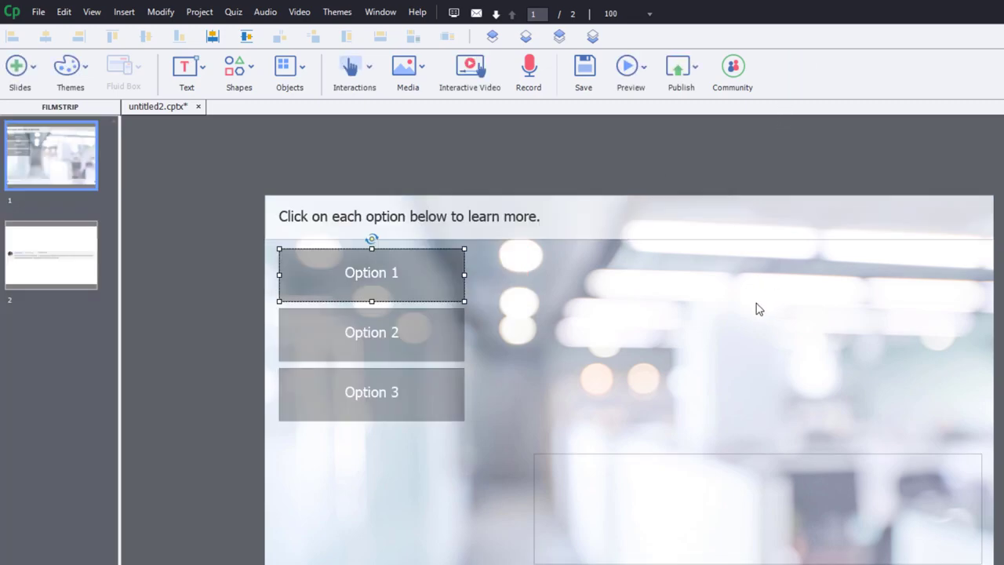
Paste the chevron into Option 2's rollover state and nudge it down beside Option 2.
{"action": "left_click", "coordinate": [369, 353]}
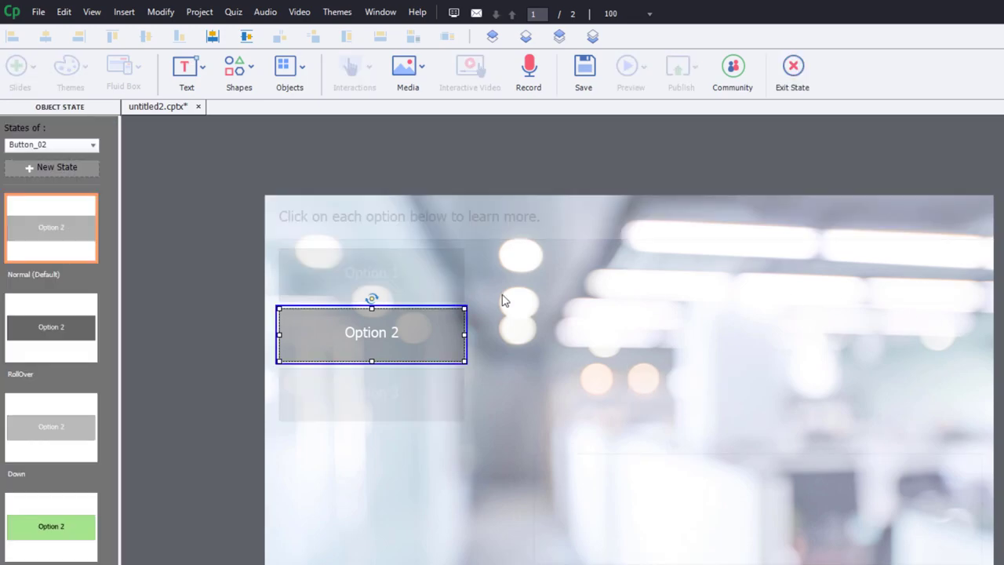
{"action": "left_click", "coordinate": [10, 360]}
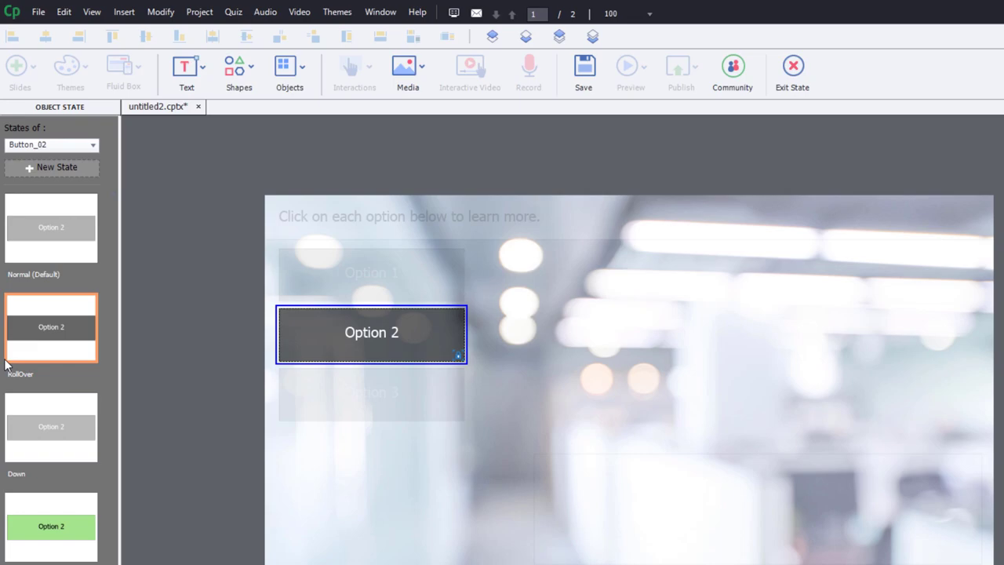
{"action": "key", "text": "ctrl+v"}
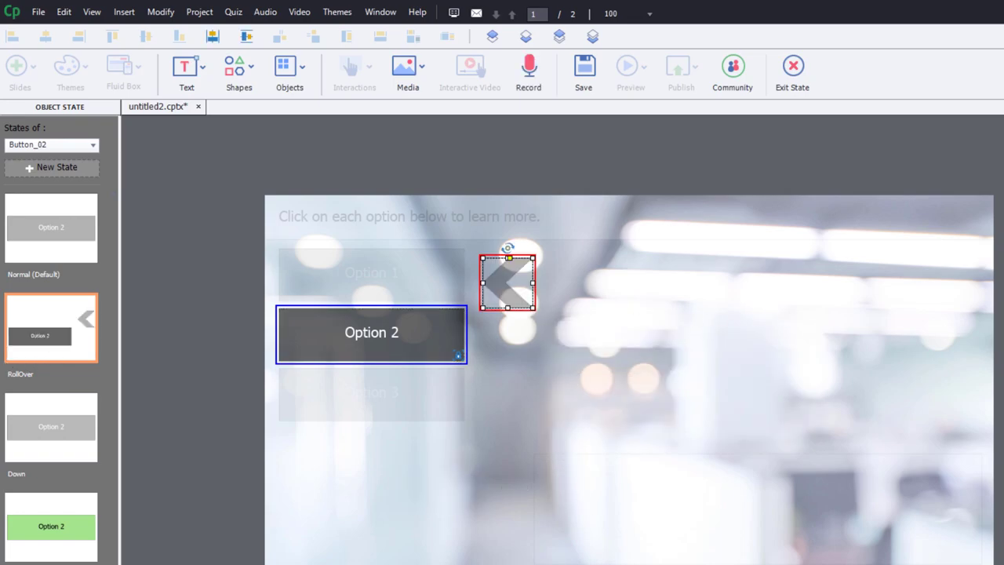
{"action": "key", "text": "shift+Down"}
{"action": "key", "text": "shift+Down"}
{"action": "key", "text": "shift+Down"}
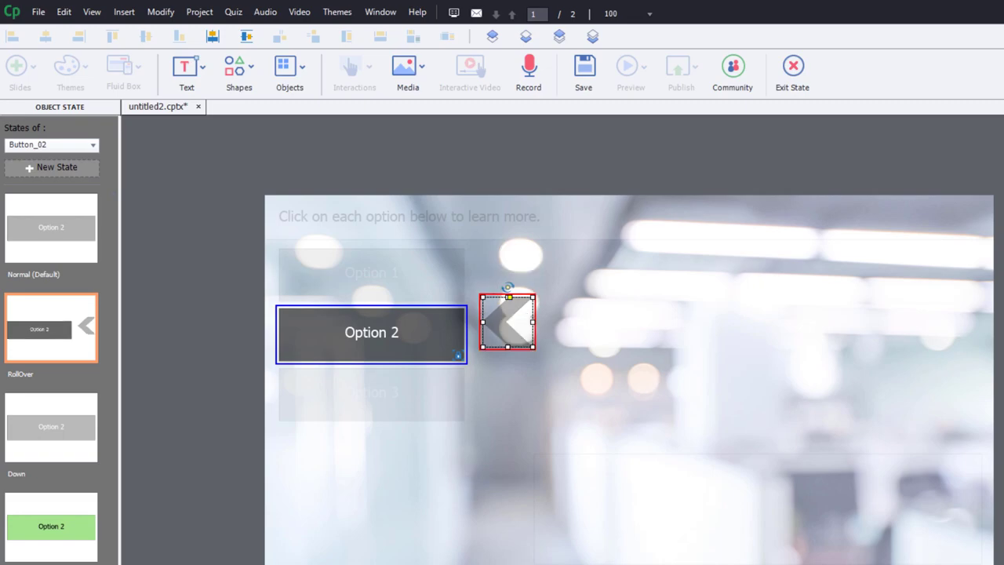
{"action": "key", "text": "Down"}
{"action": "key", "text": "Down"}
{"action": "key", "text": "Down"}
{"action": "key", "text": "Down"}
{"action": "key", "text": "Down"}
{"action": "key", "text": "Down"}
{"action": "key", "text": "Down"}
{"action": "key", "text": "Down"}
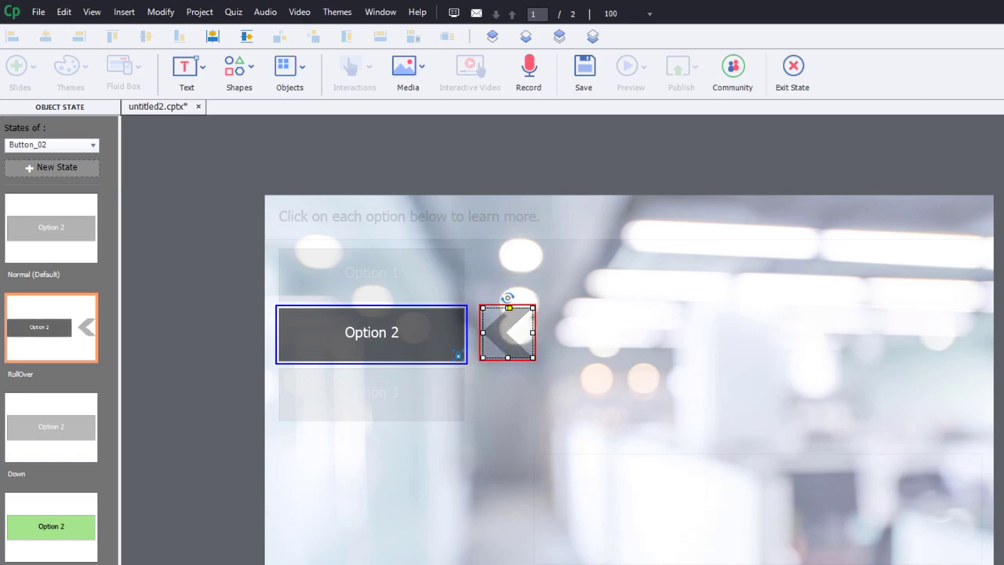
{"action": "key", "text": "Down"}
{"action": "key", "text": "Down"}
{"action": "key", "text": "Down"}
{"action": "key", "text": "Down"}
{"action": "key", "text": "Down"}
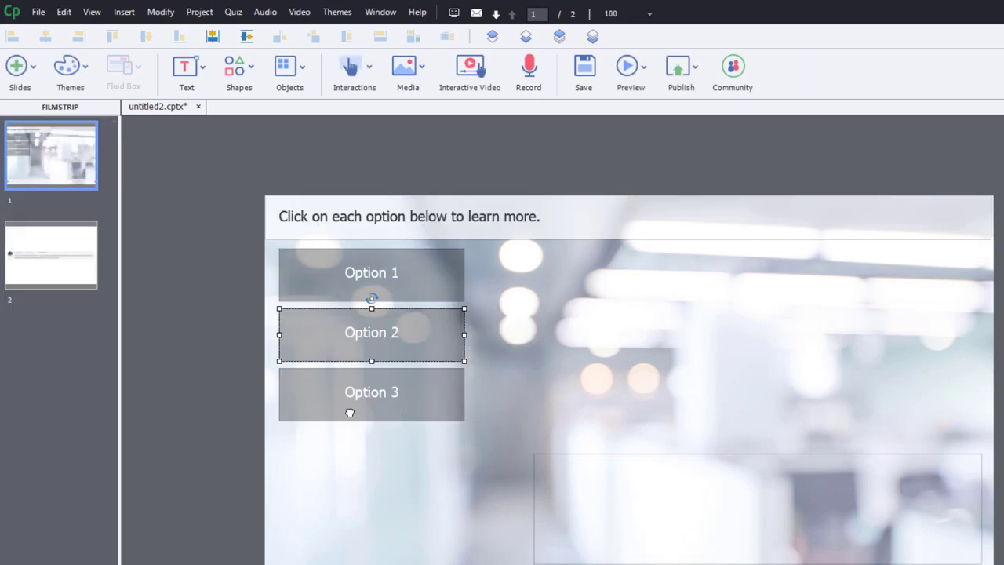
Paste the chevron into Option 3's rollover state and line it up beside Option 3.
{"action": "left_click", "coordinate": [350, 412]}
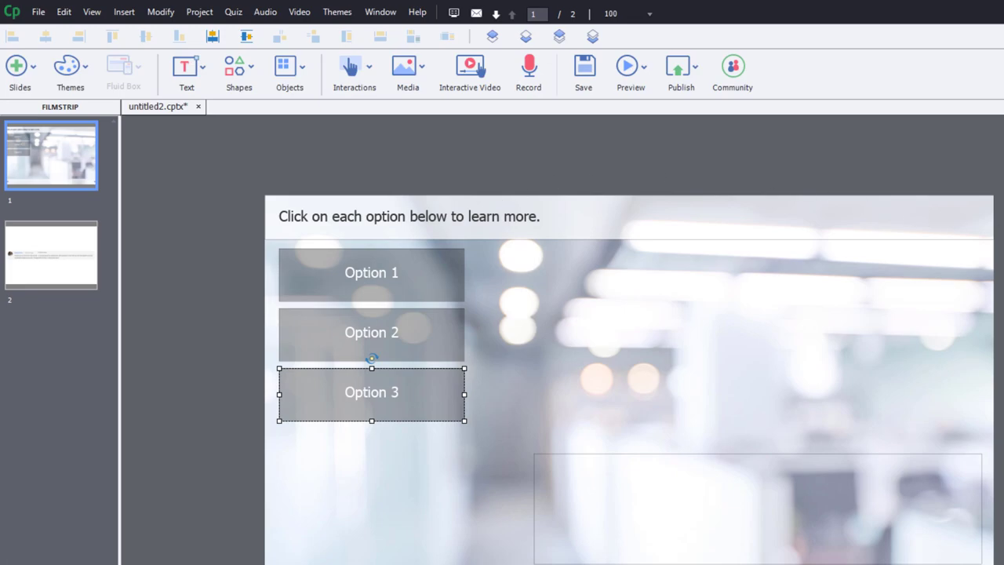
{"action": "left_click", "coordinate": [372, 358]}
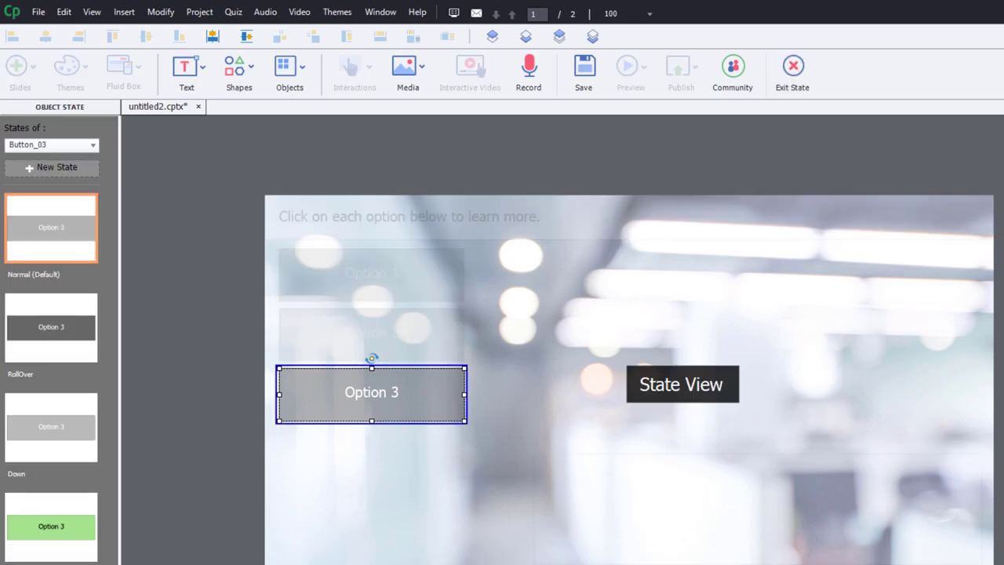
{"action": "left_click", "coordinate": [70, 338]}
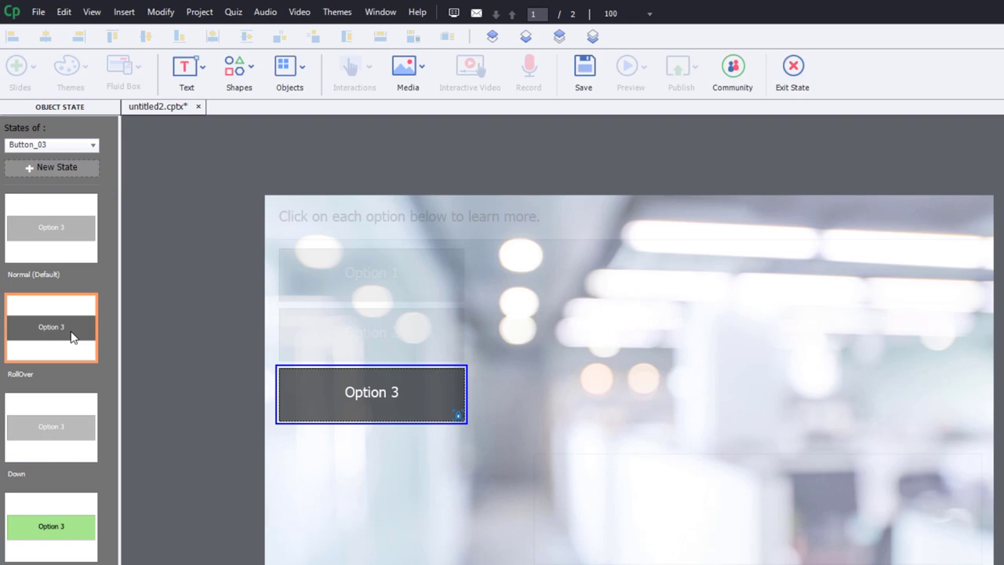
{"action": "key", "text": "ctrl+v"}
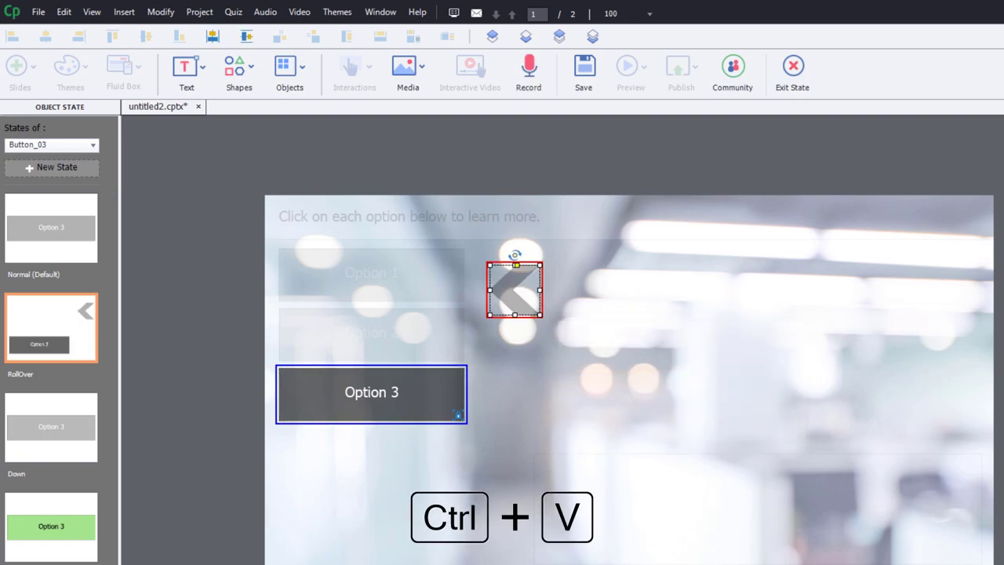
{"action": "key", "text": "shift+Down"}
{"action": "key", "text": "shift+Down"}
{"action": "key", "text": "shift+Down"}
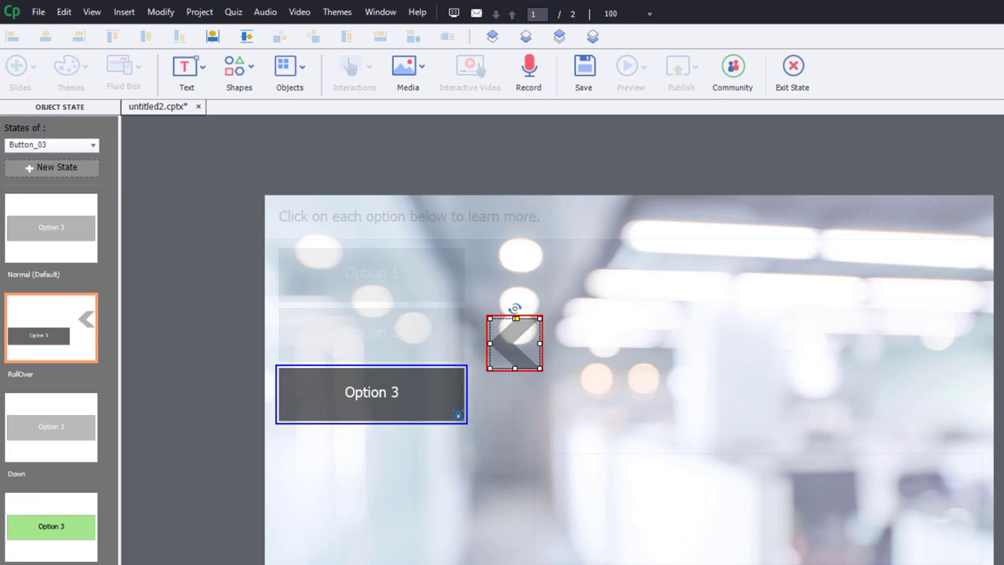
{"action": "key", "text": "Down"}
{"action": "key", "text": "Down"}
{"action": "key", "text": "Down"}
{"action": "key", "text": "Down"}
{"action": "key", "text": "Down"}
{"action": "key", "text": "Down"}
{"action": "key", "text": "Down"}
{"action": "key", "text": "Down"}
{"action": "key", "text": "Down"}
{"action": "key", "text": "Down"}
{"action": "key", "text": "Down"}
{"action": "key", "text": "Down"}
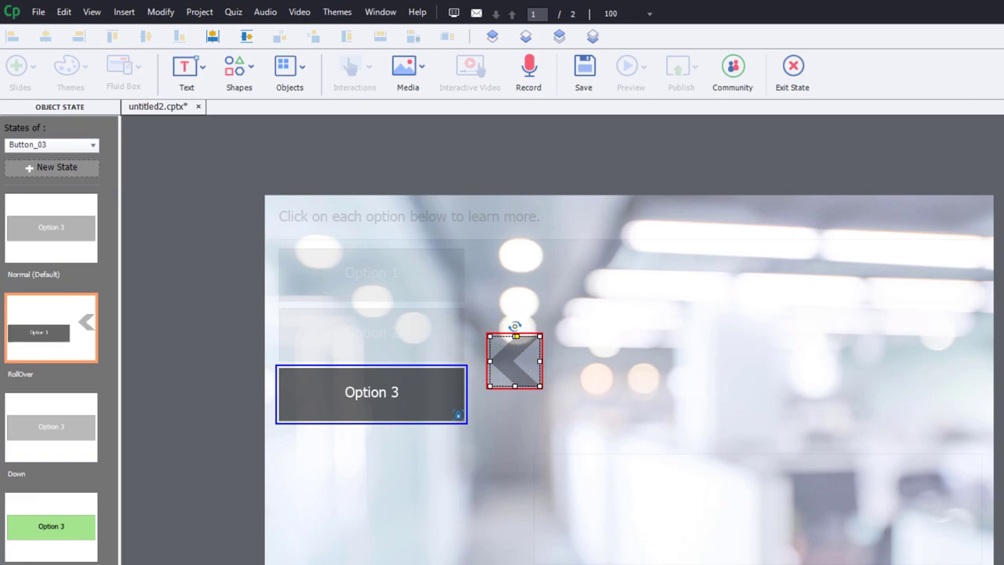
{"action": "key", "text": "Down"}
{"action": "key", "text": "Down"}
{"action": "key", "text": "Down"}
{"action": "key", "text": "shift+Down"}
{"action": "key", "text": "shift+Down"}
{"action": "key", "text": "shift+Down"}
Preview the slide as HTML5 in the browser and test Options 1, 2 and 3.
{"action": "left_click", "coordinate": [762, 81]}
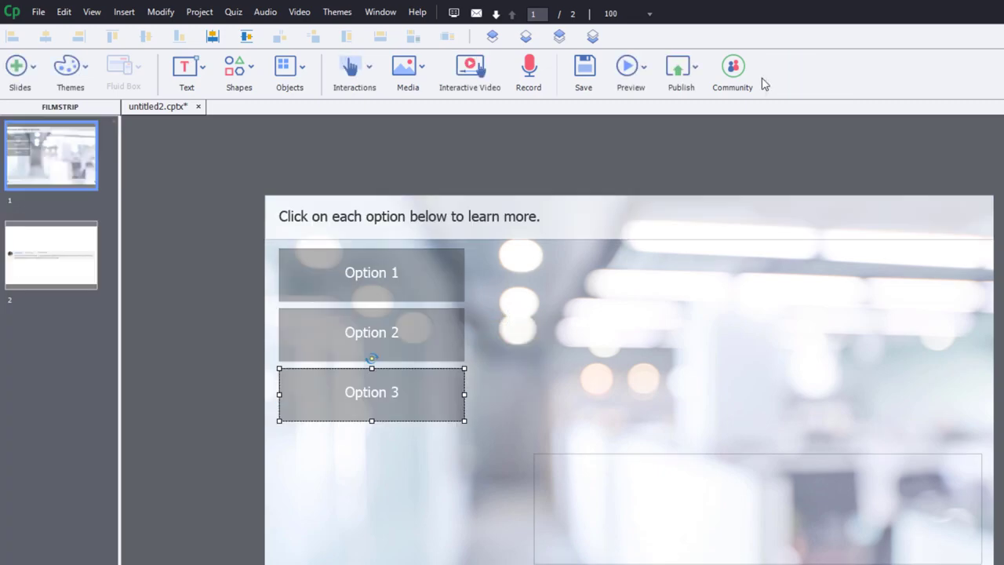
{"action": "left_click", "coordinate": [643, 68]}
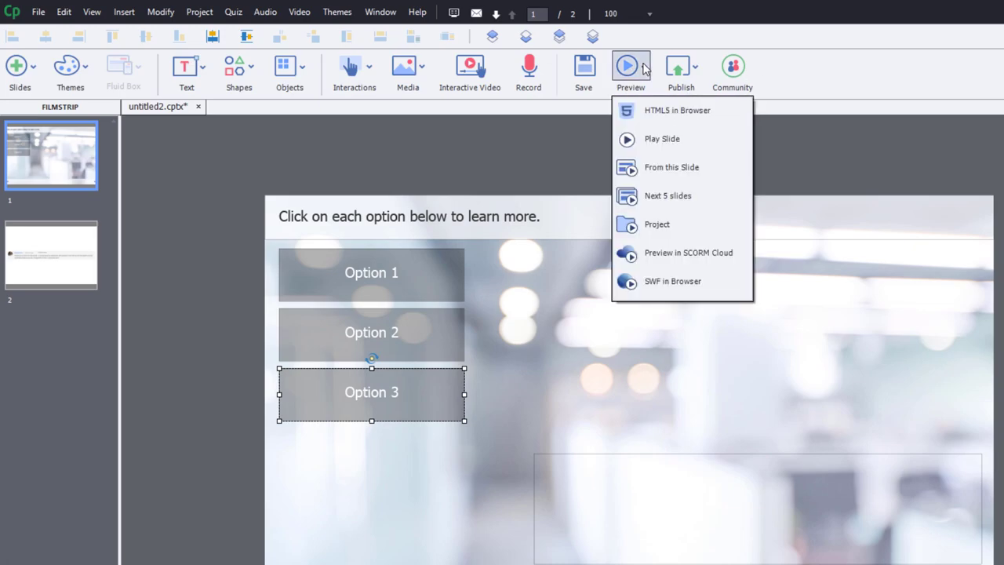
{"action": "left_click", "coordinate": [679, 110]}
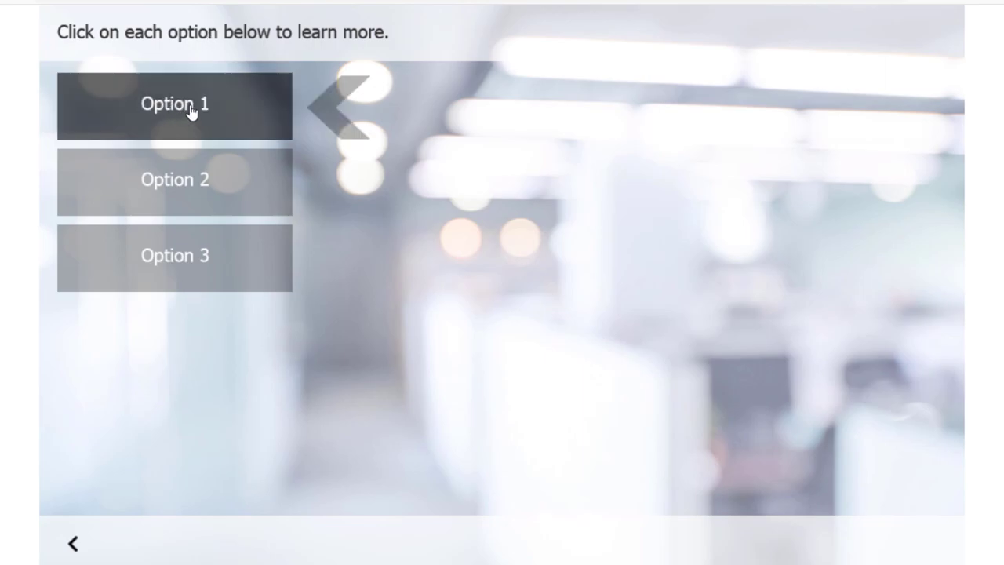
{"action": "left_click", "coordinate": [191, 113]}
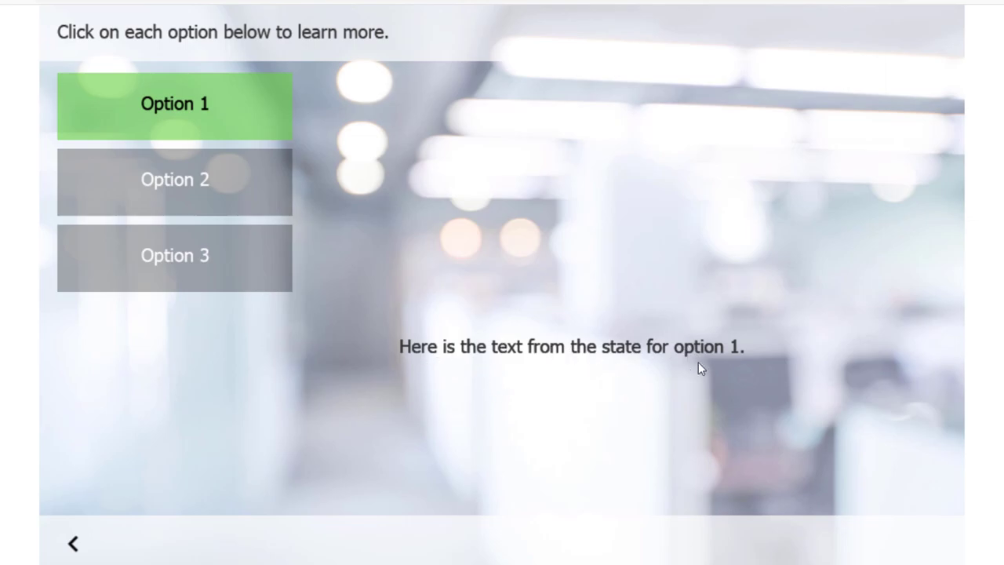
{"action": "left_click", "coordinate": [197, 192]}
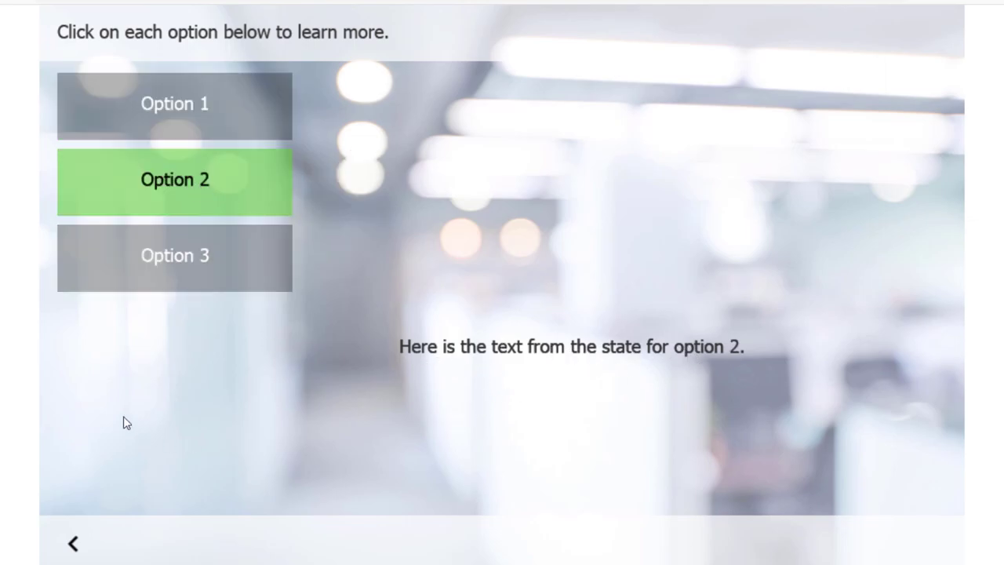
{"action": "left_click", "coordinate": [163, 284]}
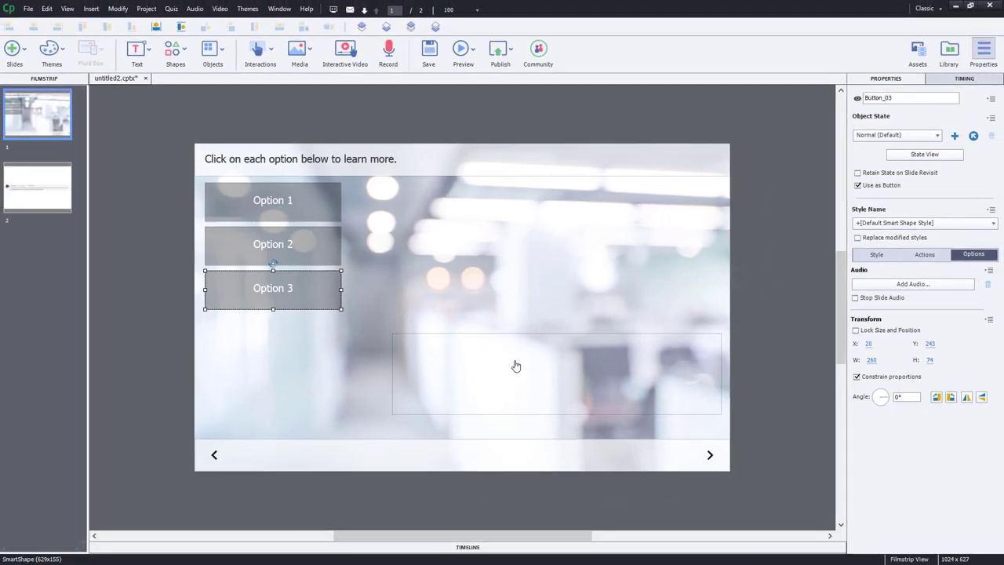
Select Description_Multi_State_Object and open its Option_1 state for editing.
{"action": "left_click", "coordinate": [516, 366]}
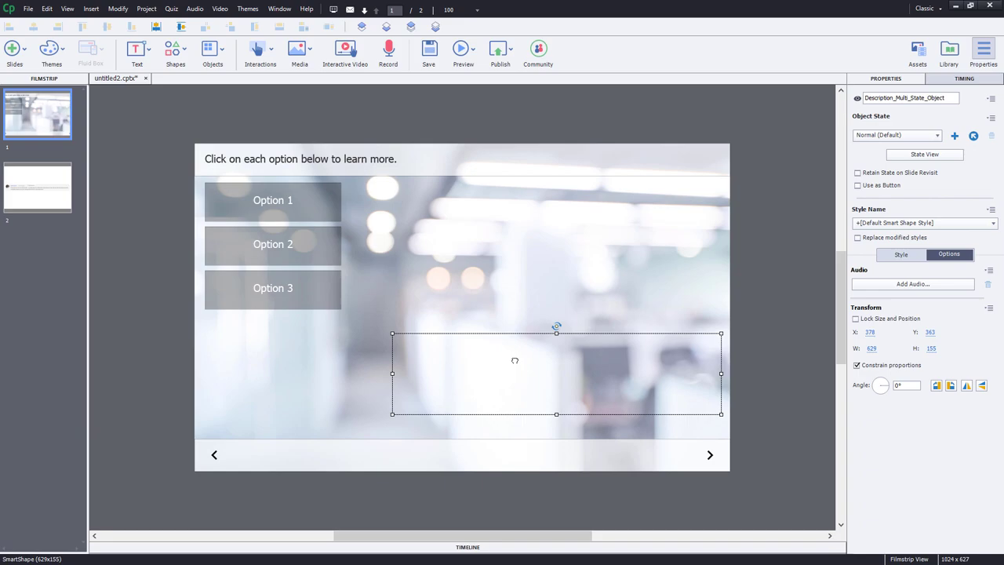
{"action": "left_click", "coordinate": [929, 155]}
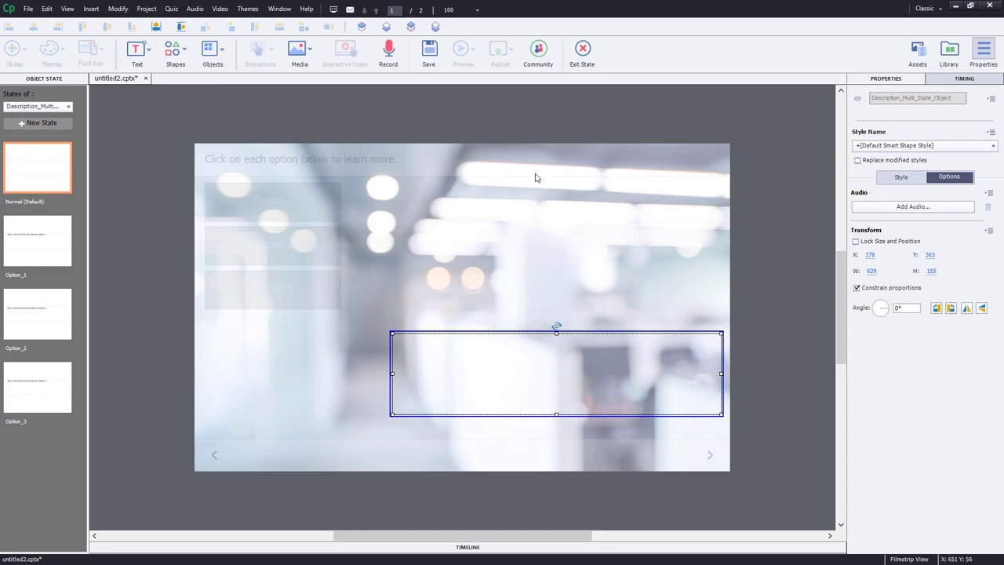
{"action": "left_click", "coordinate": [36, 251]}
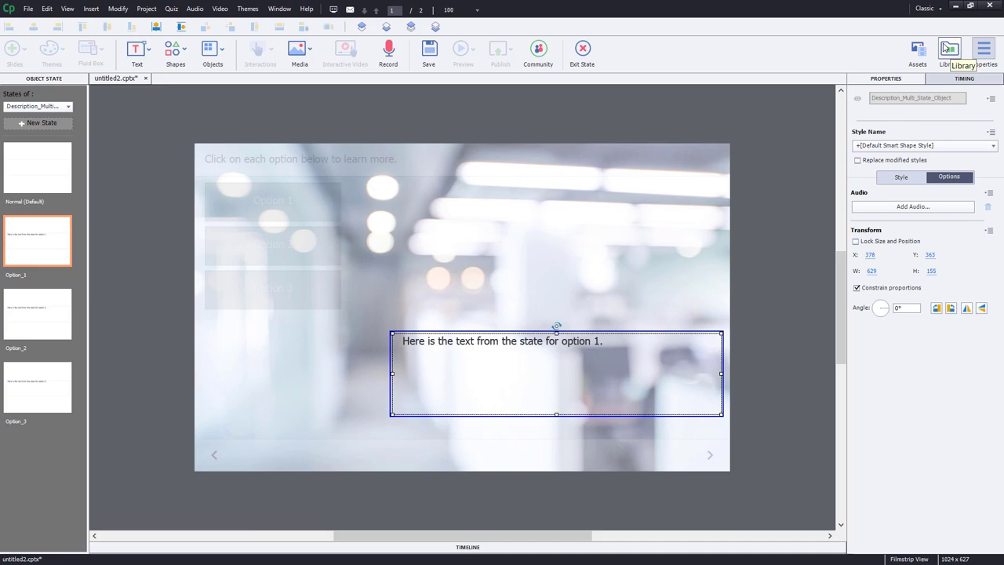
Drag Option 1.jpg from the Library into the Option_1 state, above the option 1 text.
{"action": "left_click", "coordinate": [949, 48]}
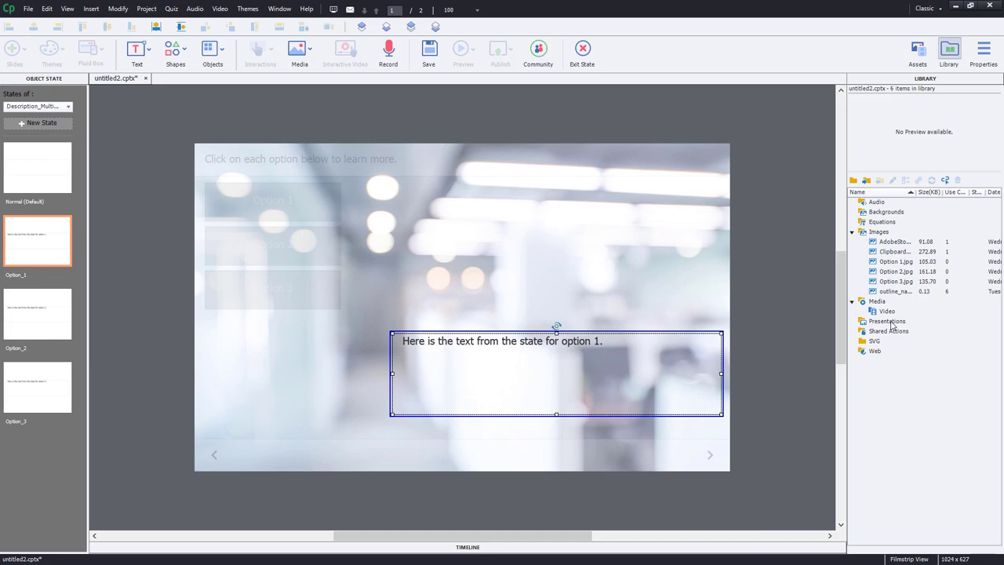
{"action": "left_click", "coordinate": [907, 262]}
{"action": "left_click_drag", "start_coordinate": [907, 262], "coordinate": [627, 224]}
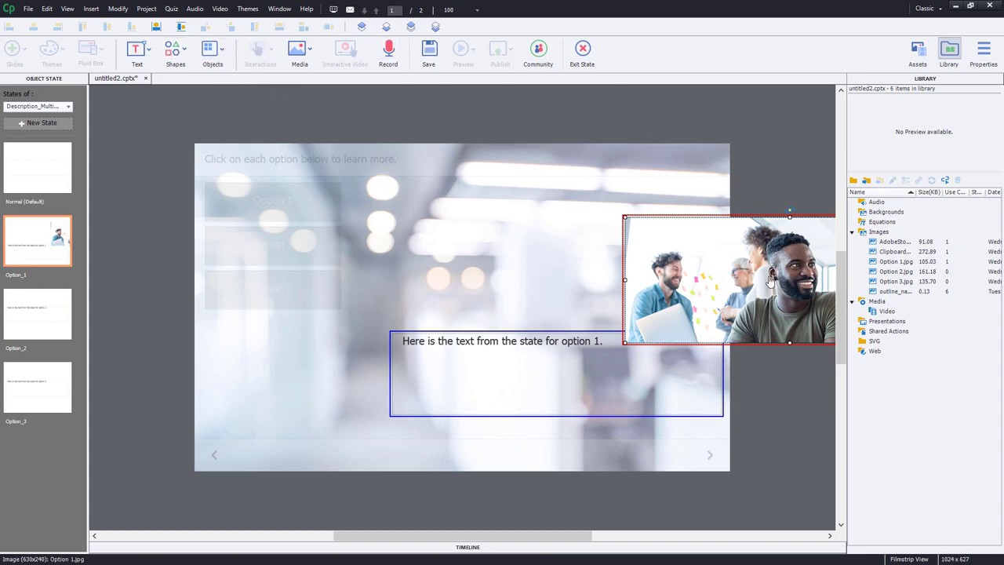
{"action": "mouse_move", "coordinate": [770, 279]}
{"action": "left_mouse_down"}
{"action": "mouse_move", "coordinate": [626, 243]}
{"action": "mouse_move", "coordinate": [578, 246]}
{"action": "mouse_move", "coordinate": [537, 269]}
{"action": "left_mouse_up"}
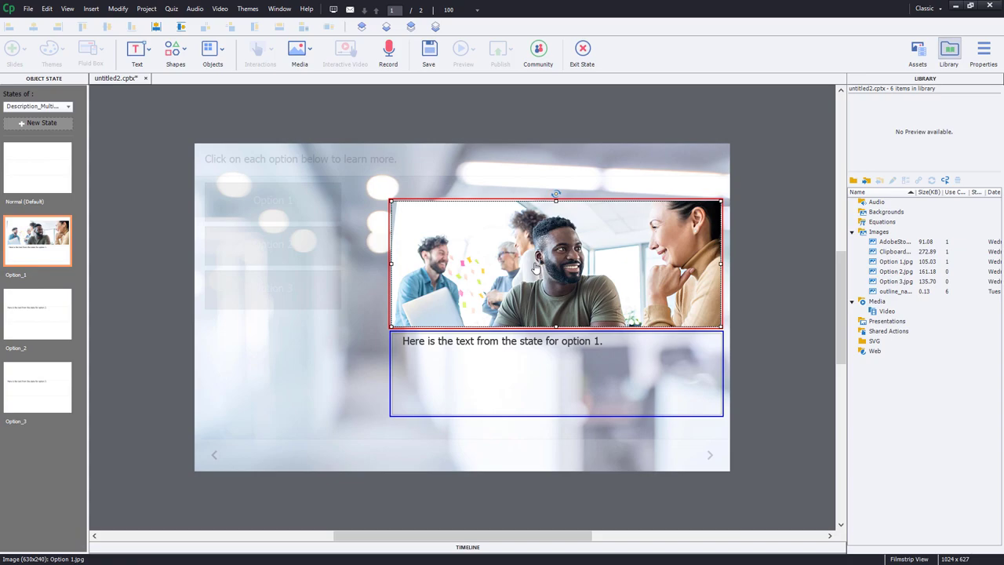
{"action": "left_click", "coordinate": [46, 298]}
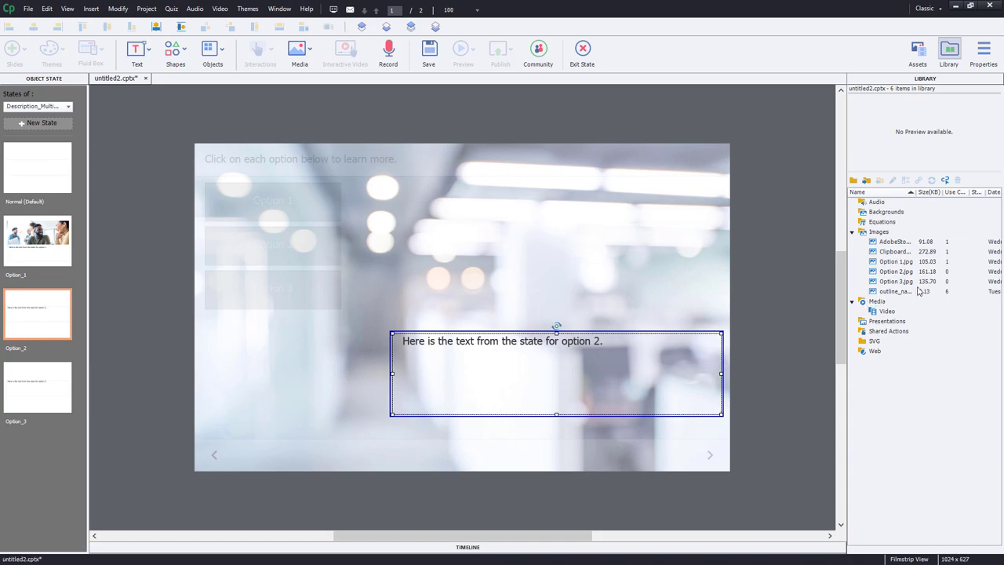
Place Option 2.jpg in the Option_2 state and Option 3.jpg in the Option_3 state.
{"action": "mouse_move", "coordinate": [906, 272]}
{"action": "left_mouse_down"}
{"action": "mouse_move", "coordinate": [757, 268]}
{"action": "mouse_move", "coordinate": [602, 223]}
{"action": "mouse_move", "coordinate": [394, 206]}
{"action": "left_mouse_up"}
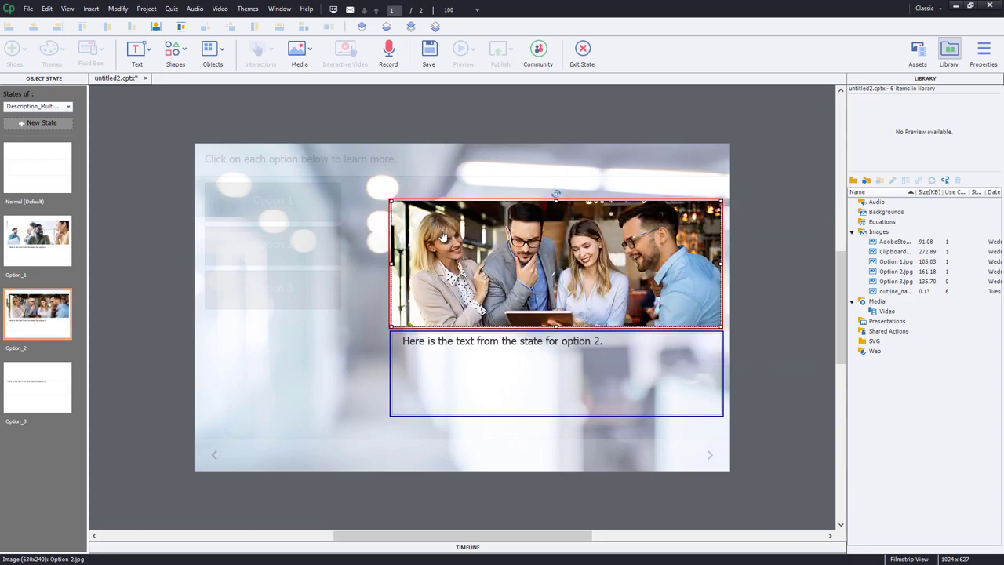
{"action": "left_click", "coordinate": [31, 392]}
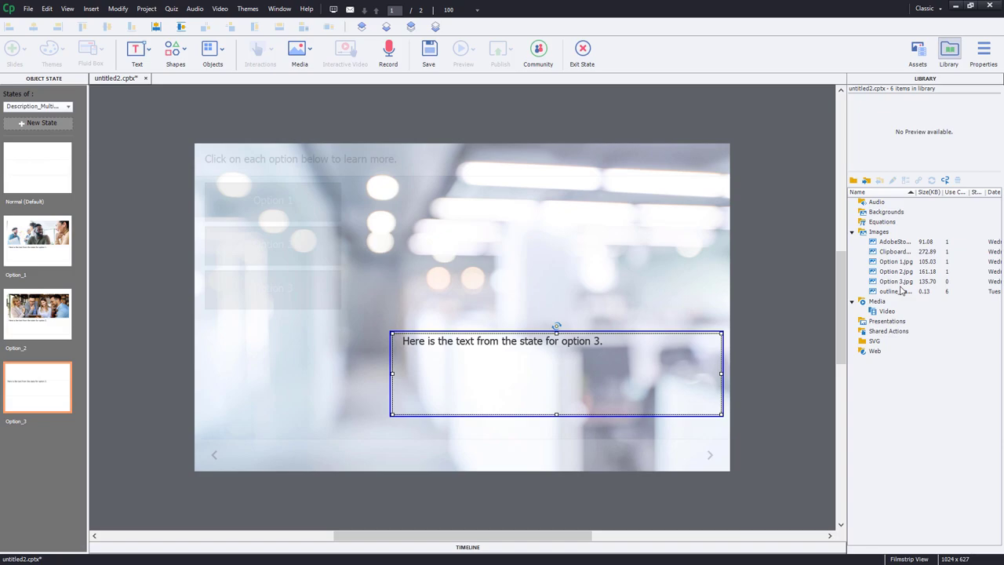
{"action": "left_click", "coordinate": [901, 283]}
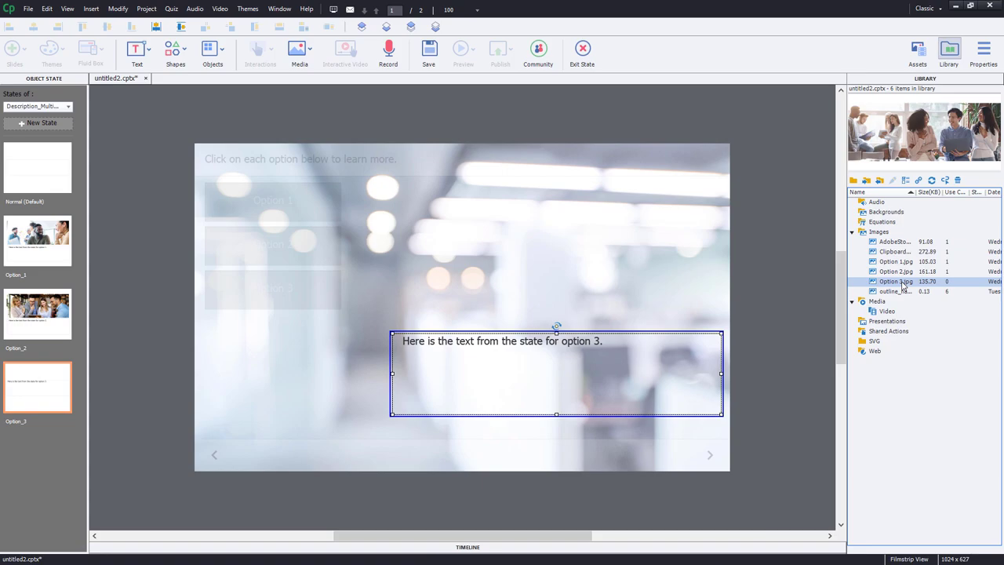
{"action": "mouse_move", "coordinate": [902, 282]}
{"action": "left_mouse_down"}
{"action": "mouse_move", "coordinate": [673, 211]}
{"action": "mouse_move", "coordinate": [480, 256]}
{"action": "left_mouse_up"}
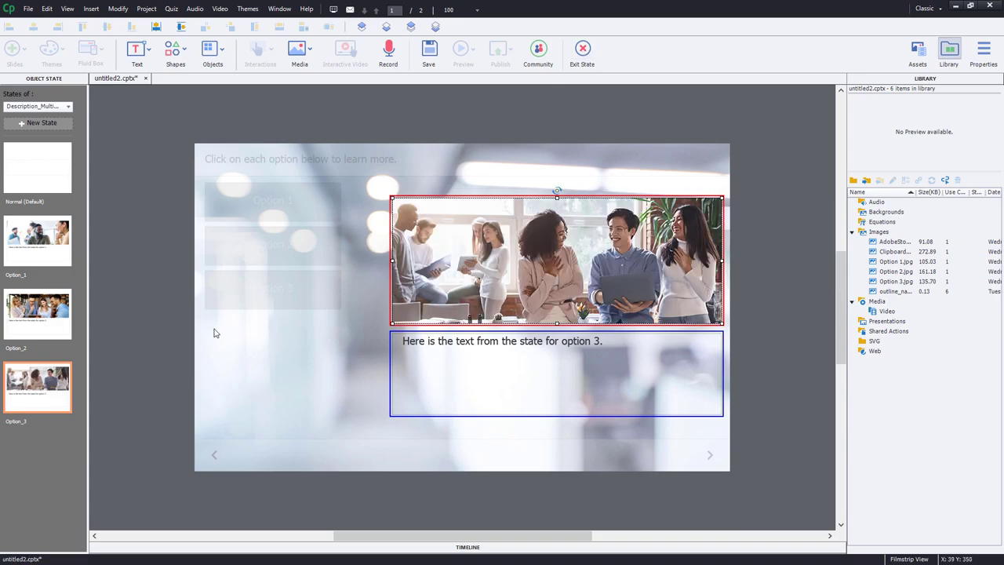
Check the Option_2, Option_1 and Option_3 states' pictures and text.
{"action": "left_click", "coordinate": [36, 320]}
{"action": "left_click", "coordinate": [45, 230]}
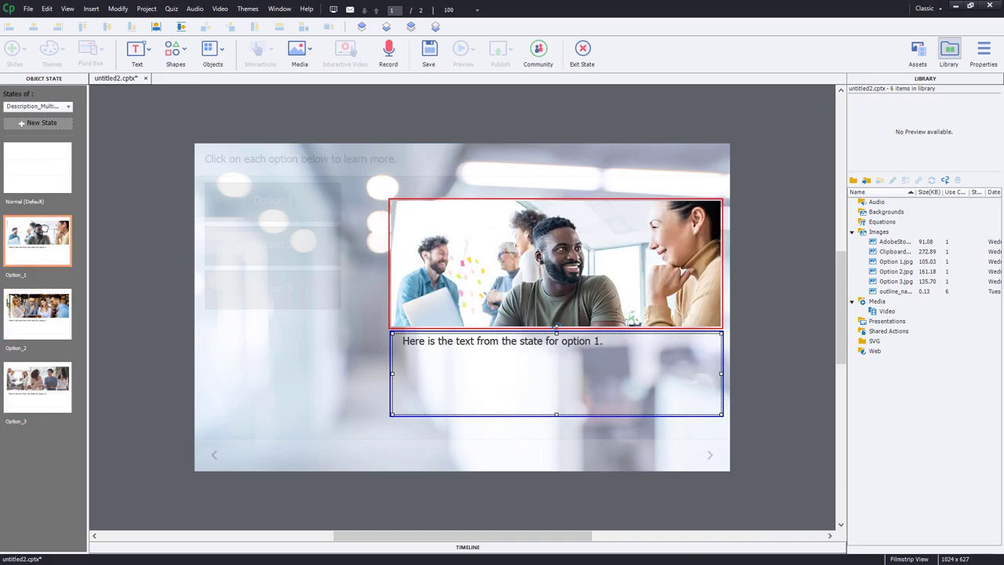
{"action": "left_click", "coordinate": [36, 385]}
Leave state editing, run the HTML5 browser preview and click Options 1, 2 and 3.
{"action": "left_click", "coordinate": [582, 52]}
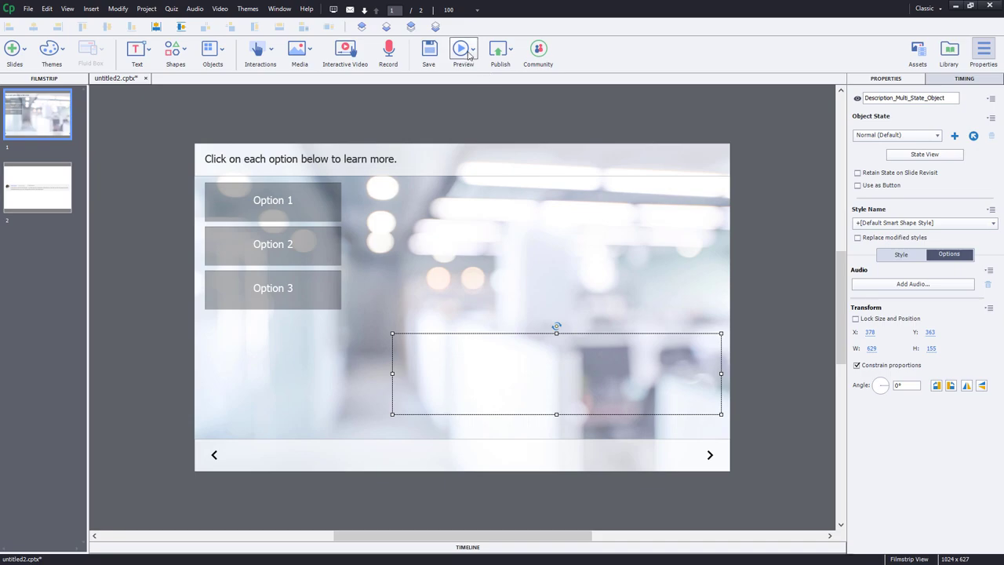
{"action": "left_click", "coordinate": [468, 52]}
{"action": "left_click", "coordinate": [495, 80]}
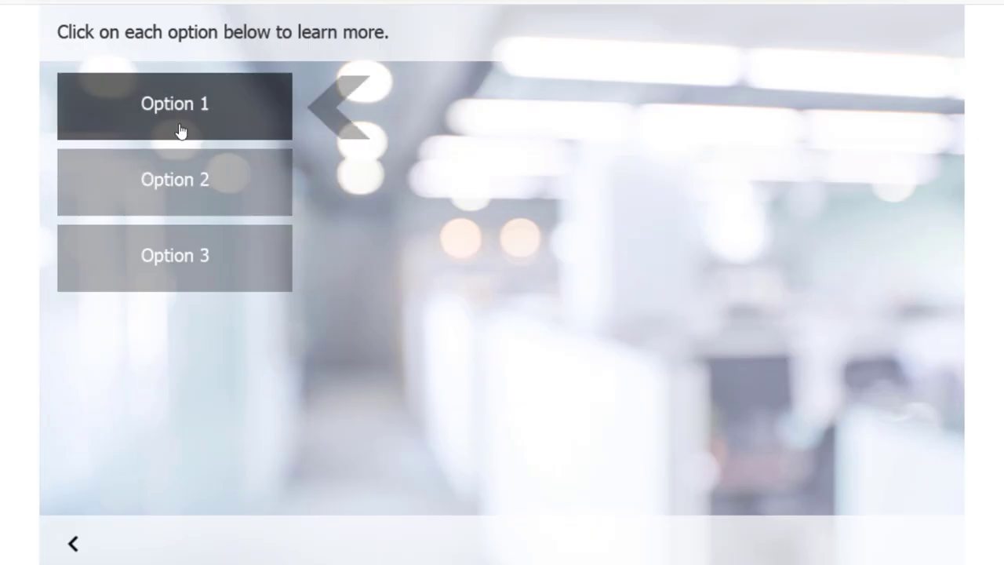
{"action": "left_click", "coordinate": [179, 128]}
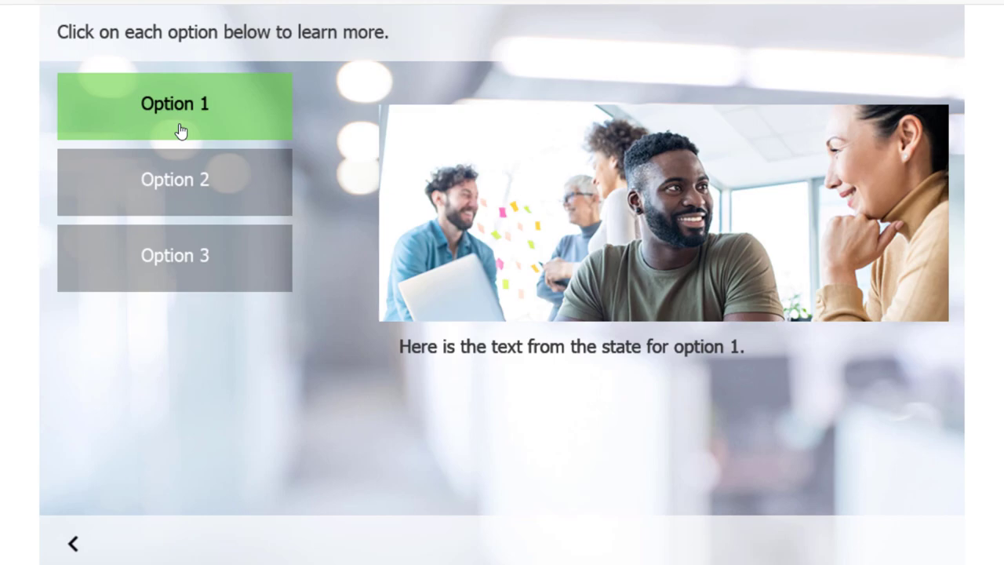
{"action": "left_click", "coordinate": [179, 194]}
{"action": "left_click", "coordinate": [181, 250]}
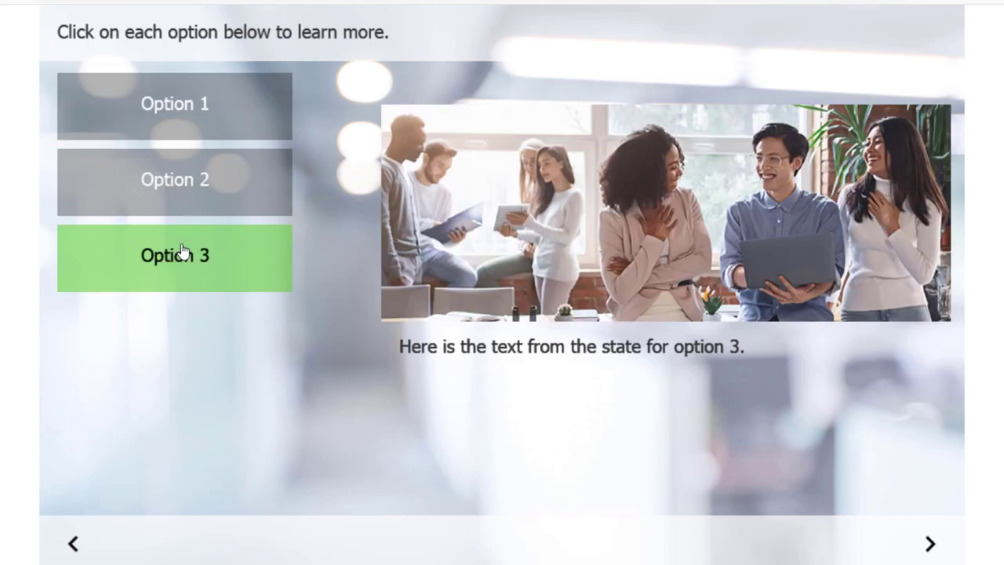